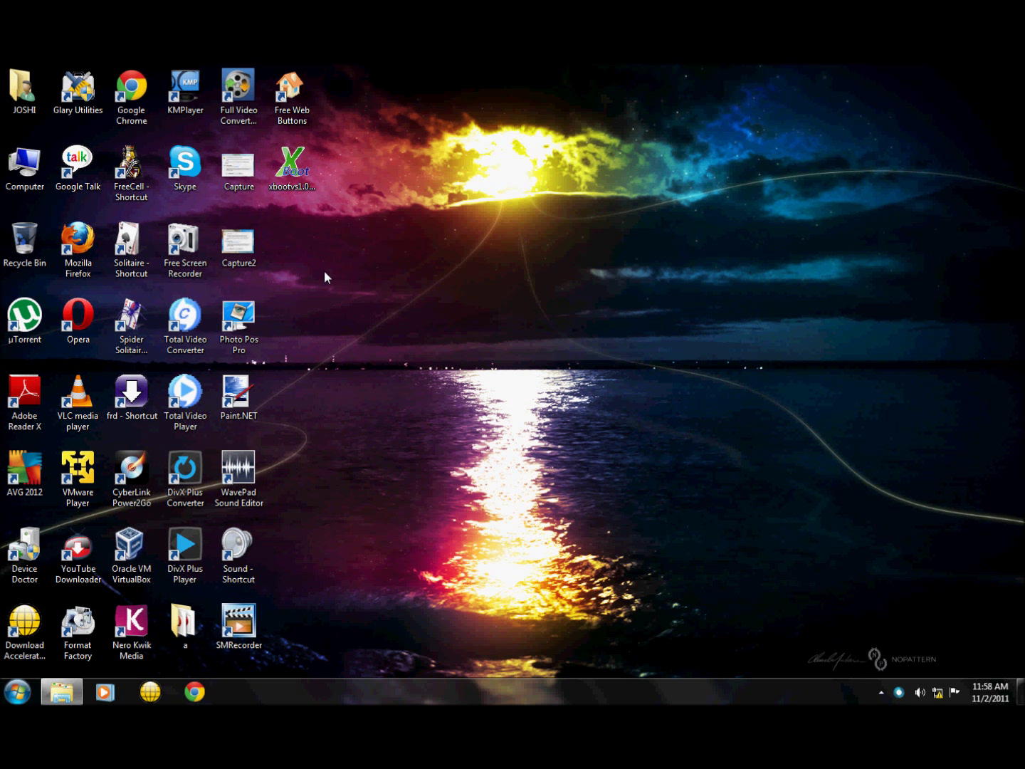
Launch XBoot and browse for an ISO file to add in the Operating System\fedora-ubuntu folder on the TOOLS&ETC (E:) drive.
{"action": "double_click", "coordinate": [281, 183]}
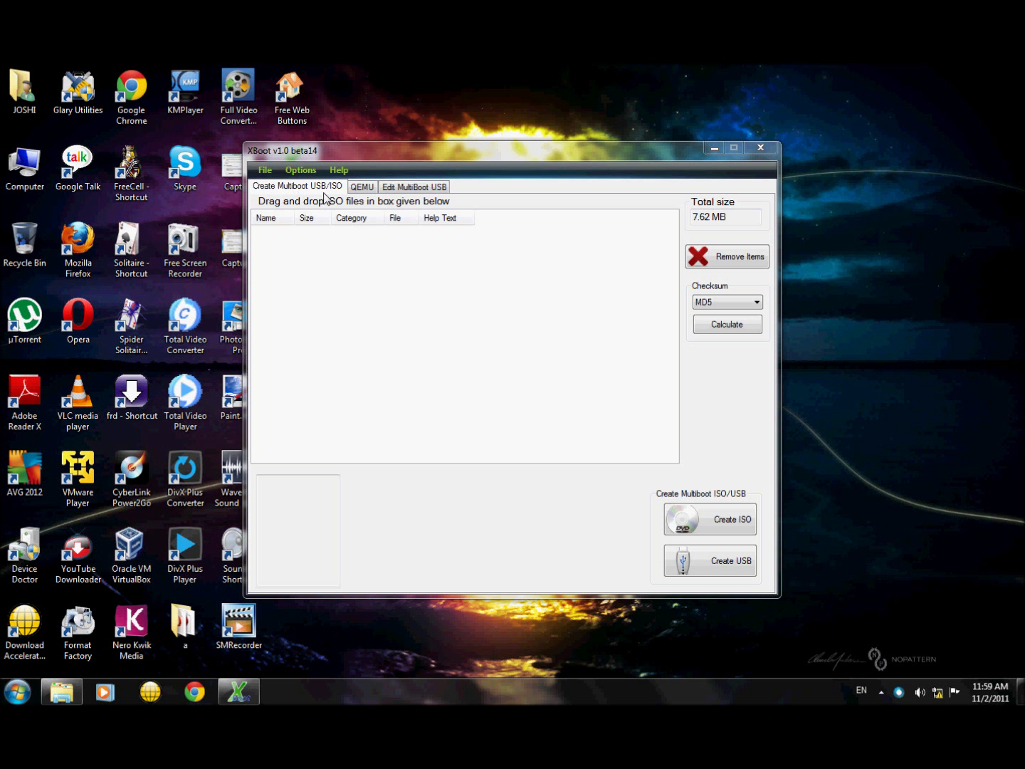
{"action": "left_click", "coordinate": [265, 171]}
{"action": "left_click", "coordinate": [277, 185]}
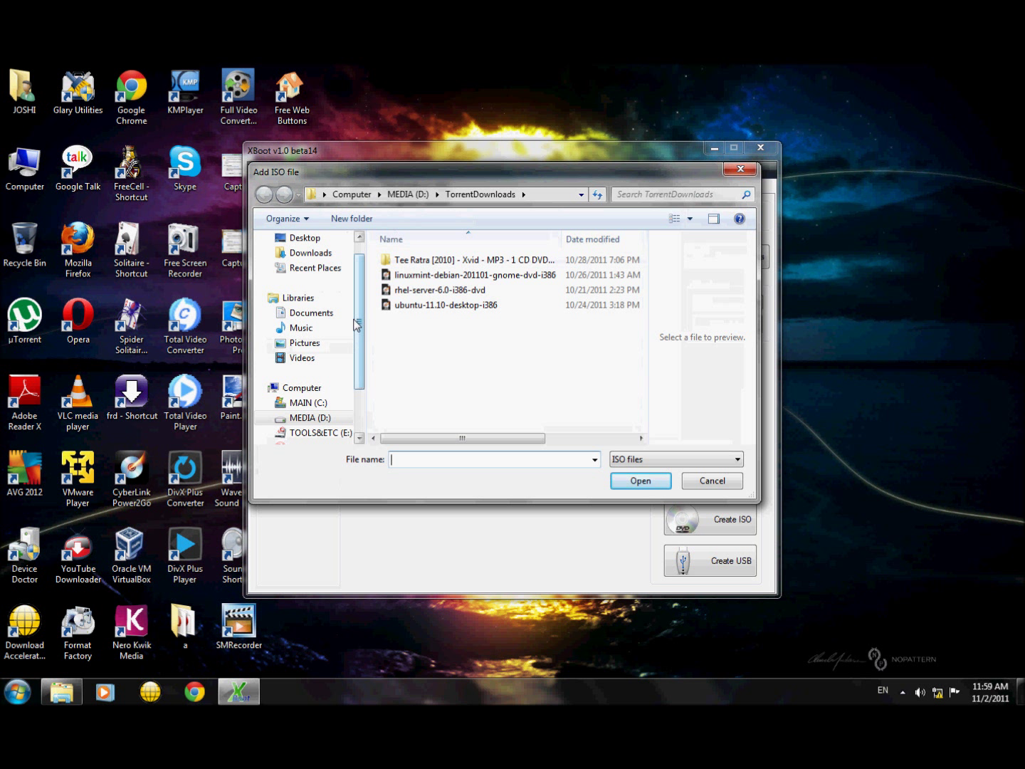
{"action": "left_click_drag", "start_coordinate": [360, 350], "coordinate": [358, 400]}
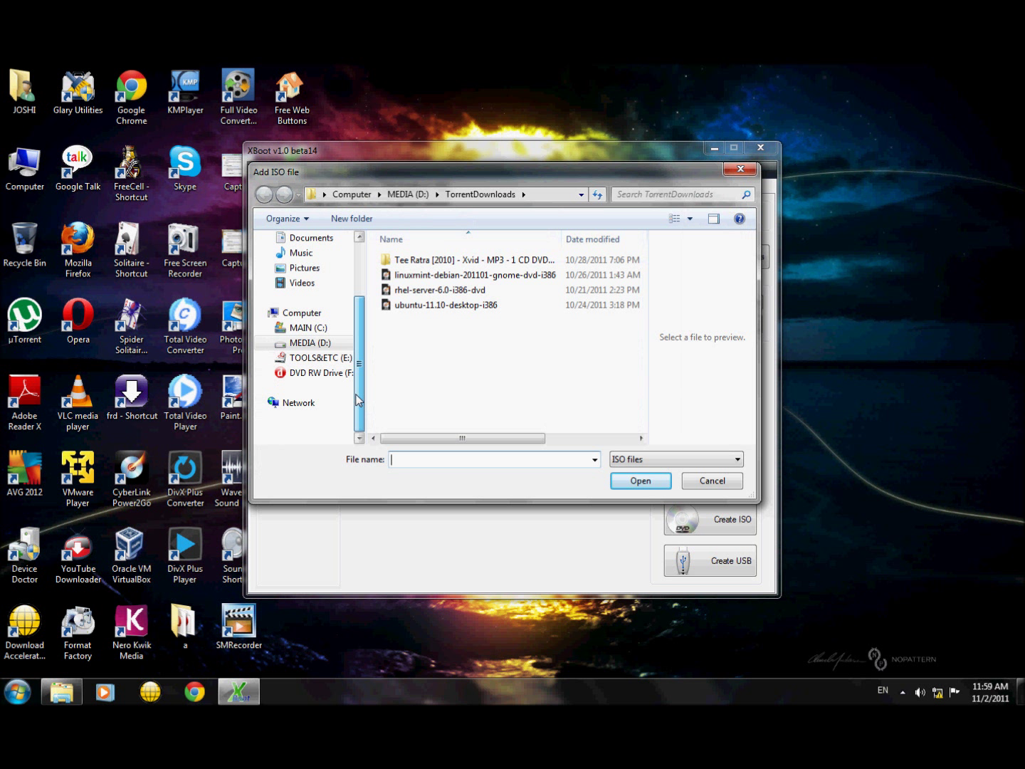
{"action": "scroll", "coordinate": [334, 385], "scroll_direction": "up", "scroll_amount": 1}
{"action": "left_click", "coordinate": [334, 389]}
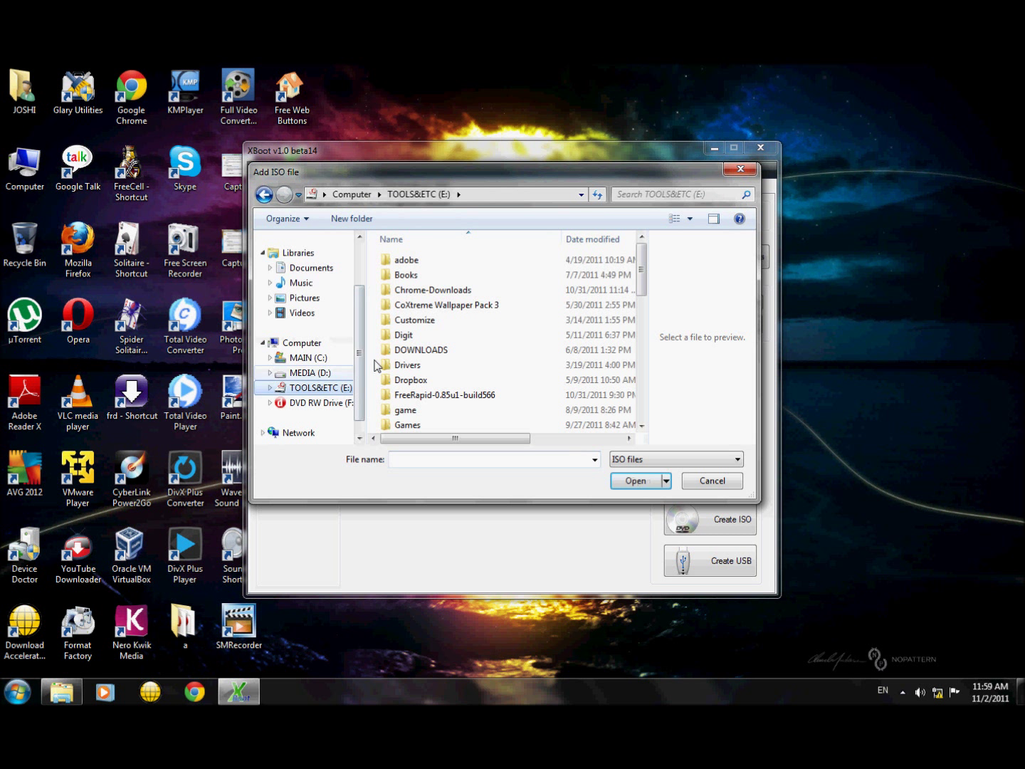
{"action": "left_click_drag", "start_coordinate": [641, 286], "coordinate": [645, 341]}
{"action": "left_click", "coordinate": [510, 349]}
{"action": "double_click", "coordinate": [510, 350]}
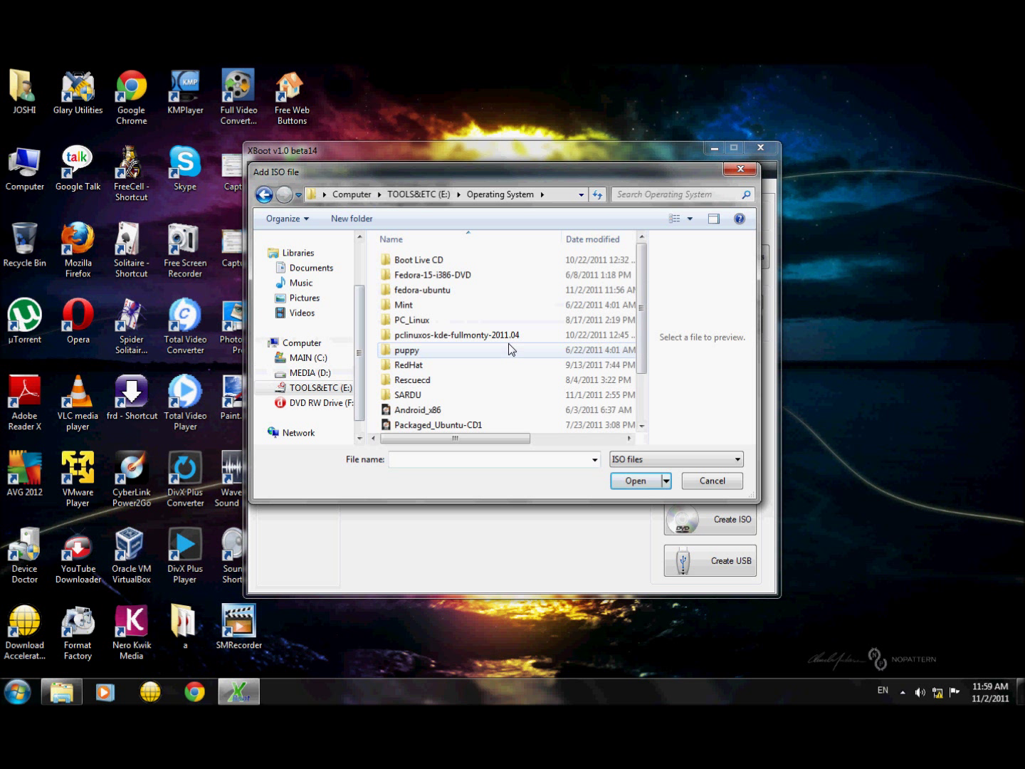
{"action": "mouse_move", "coordinate": [639, 316]}
{"action": "left_mouse_down"}
{"action": "mouse_move", "coordinate": [638, 326]}
{"action": "mouse_move", "coordinate": [639, 316]}
{"action": "left_mouse_up"}
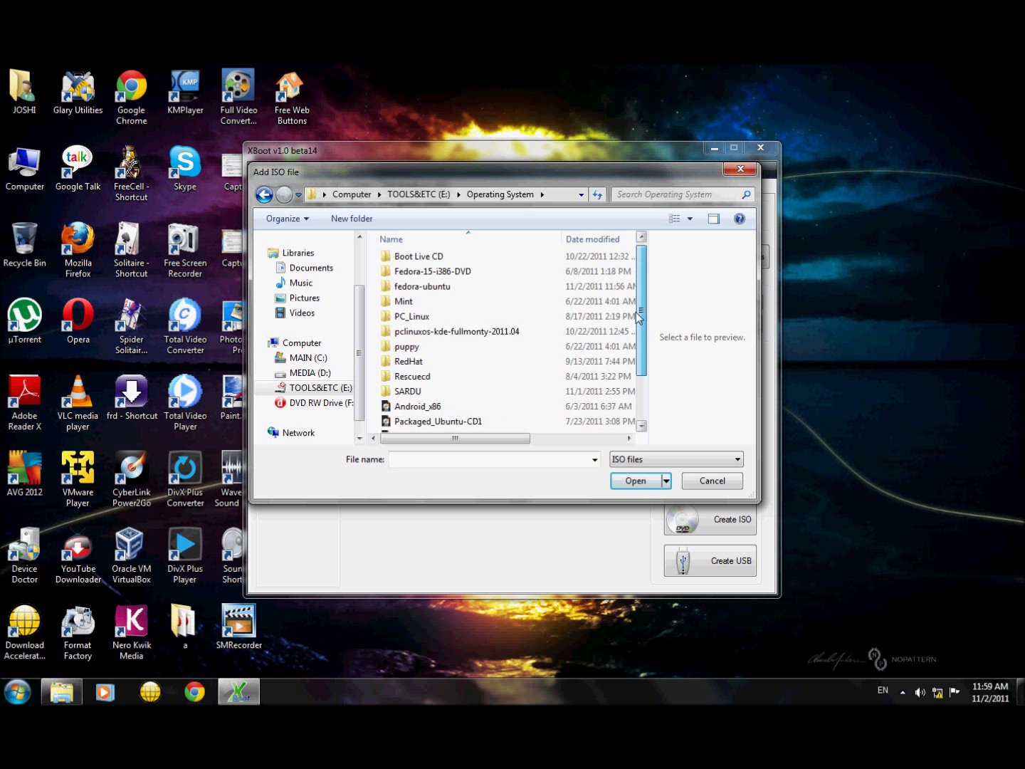
{"action": "double_click", "coordinate": [480, 284]}
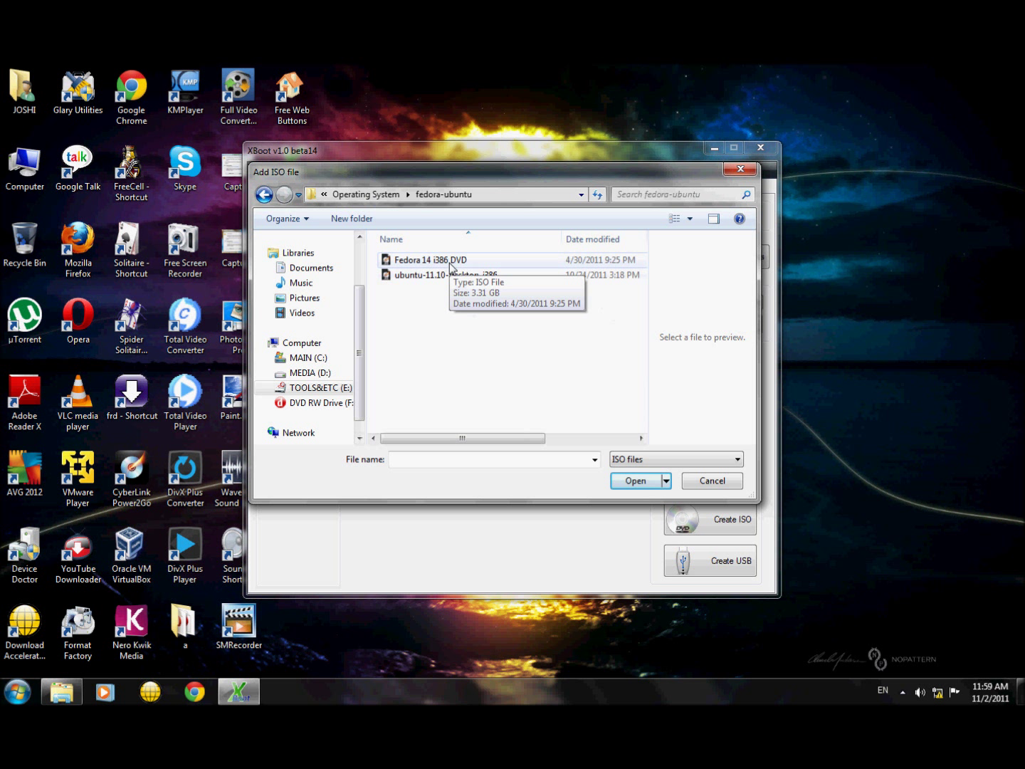
Add the Fedora 14 i386 DVD image to the multiboot list, identified as Linux — Fedora.
{"action": "left_click", "coordinate": [450, 262]}
{"action": "left_click", "coordinate": [634, 480]}
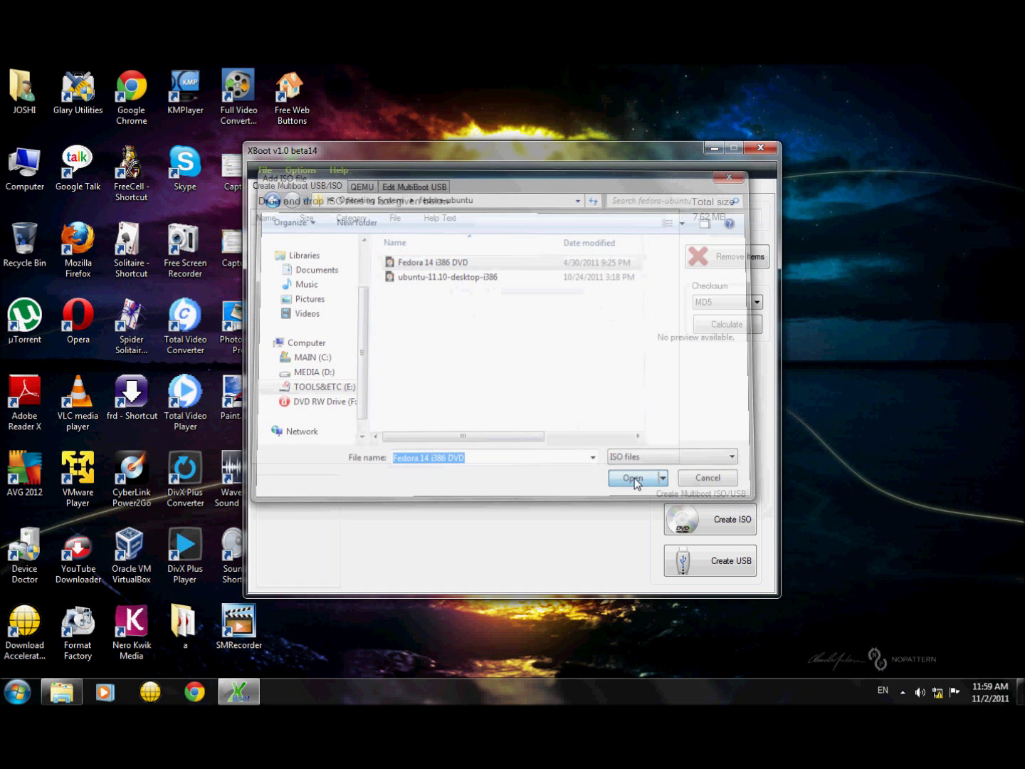
{"action": "left_click", "coordinate": [528, 447]}
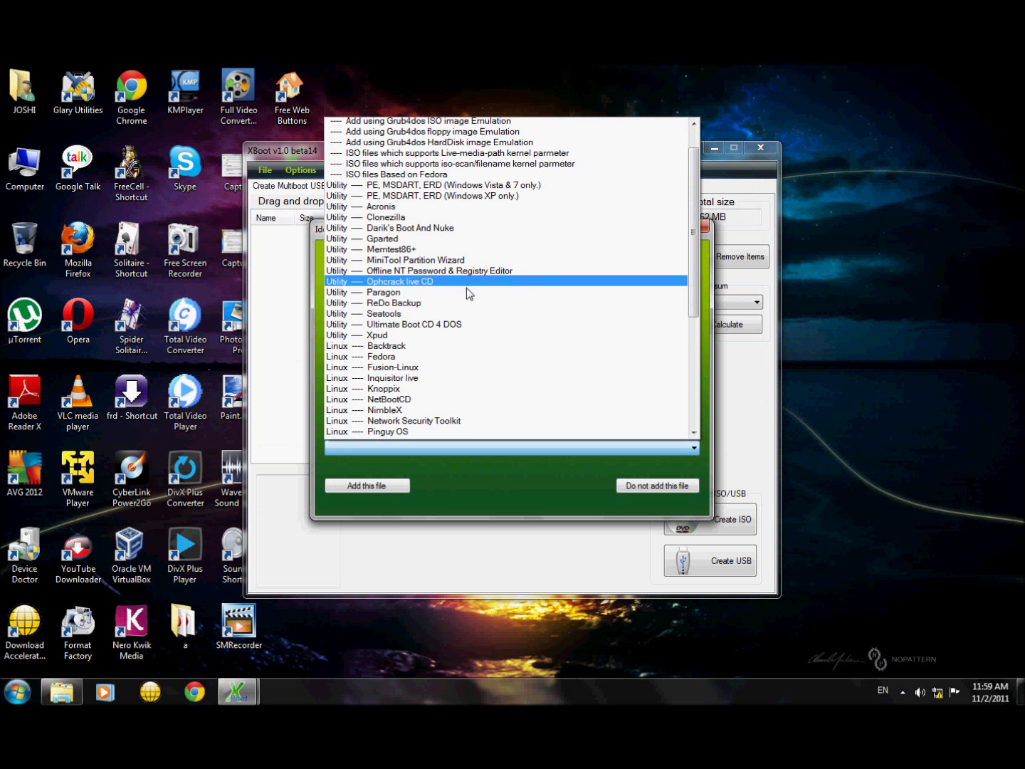
{"action": "scroll", "coordinate": [466, 287], "scroll_direction": "down", "scroll_amount": 1}
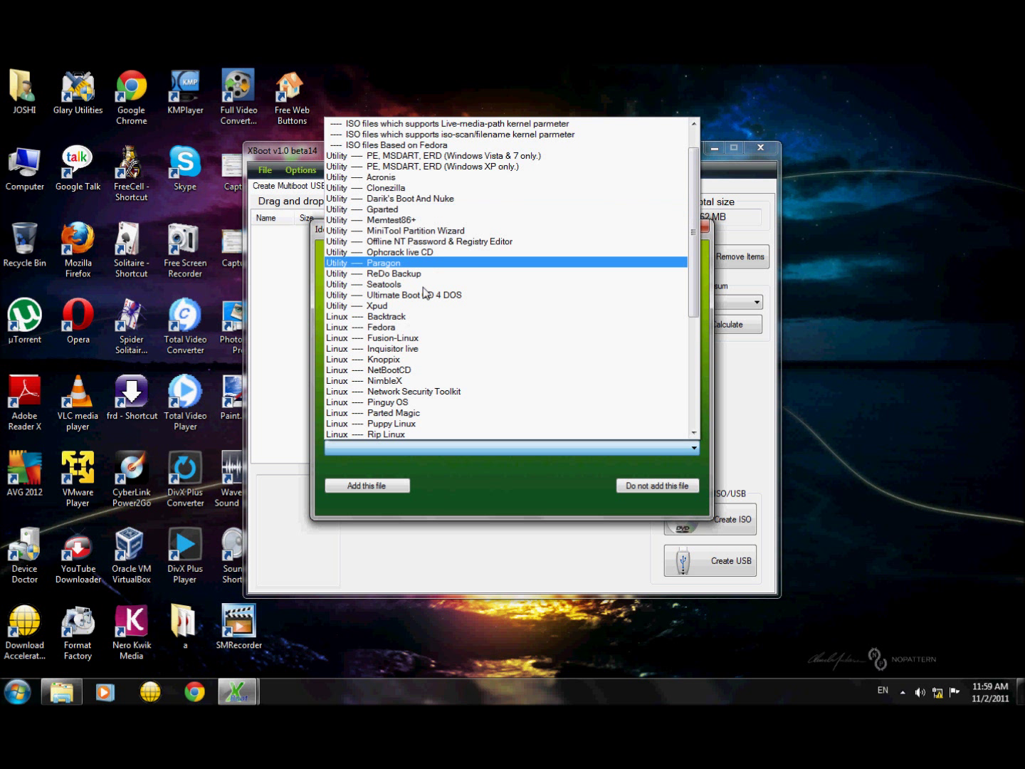
{"action": "scroll", "coordinate": [435, 316], "scroll_direction": "down", "scroll_amount": 3}
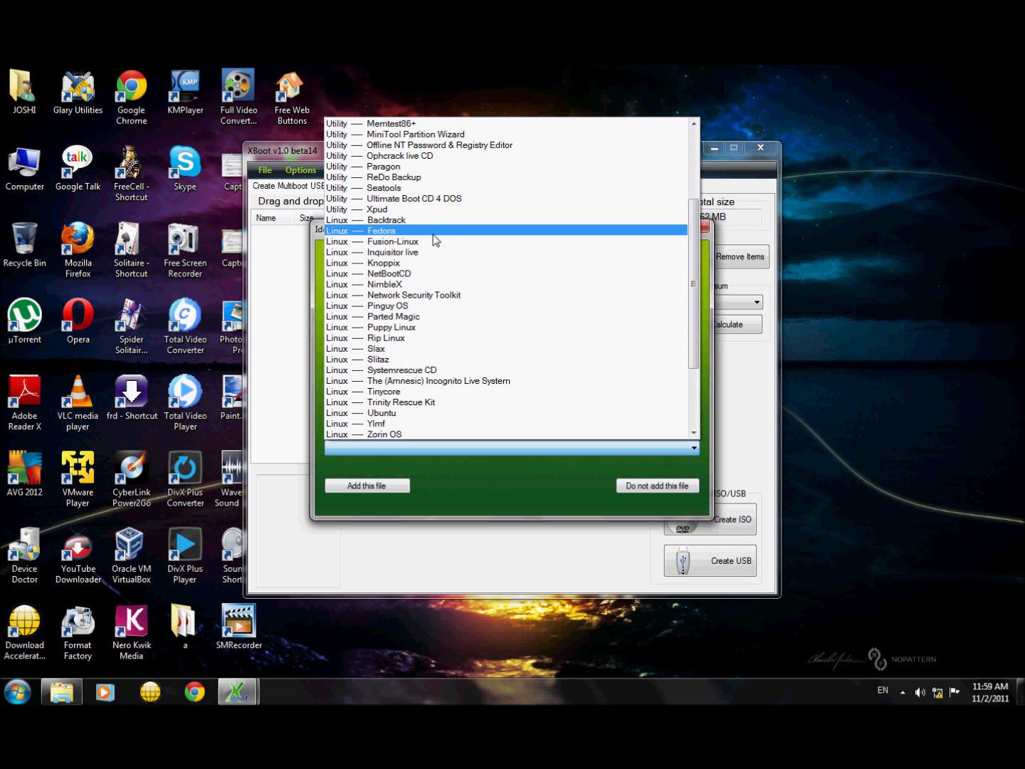
{"action": "left_click", "coordinate": [378, 232]}
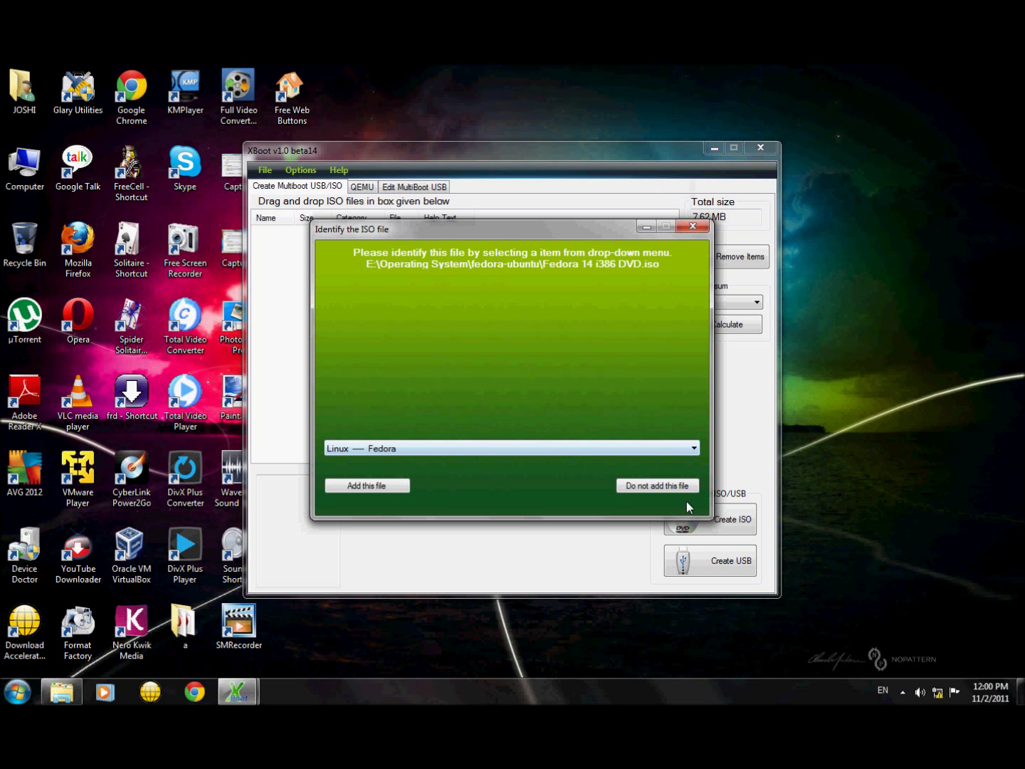
{"action": "left_click", "coordinate": [394, 486]}
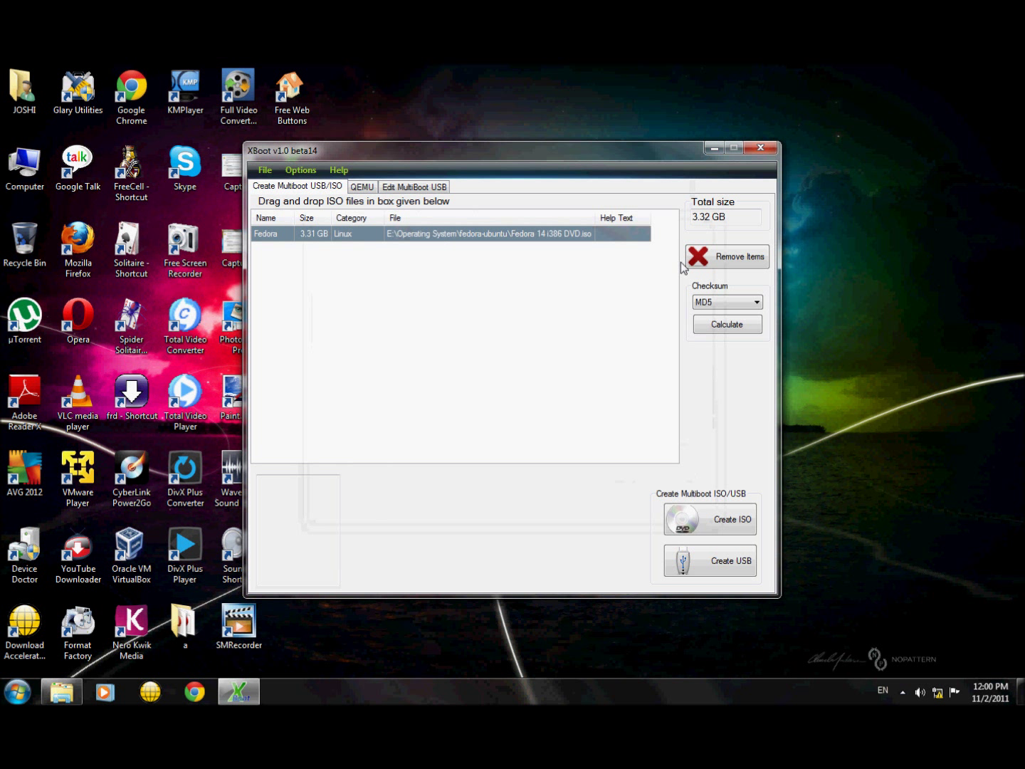
Add the ubuntu-11.10-desktop-i386 image to the multiboot list, identified as Linux — Ubuntu.
{"action": "left_click", "coordinate": [264, 171]}
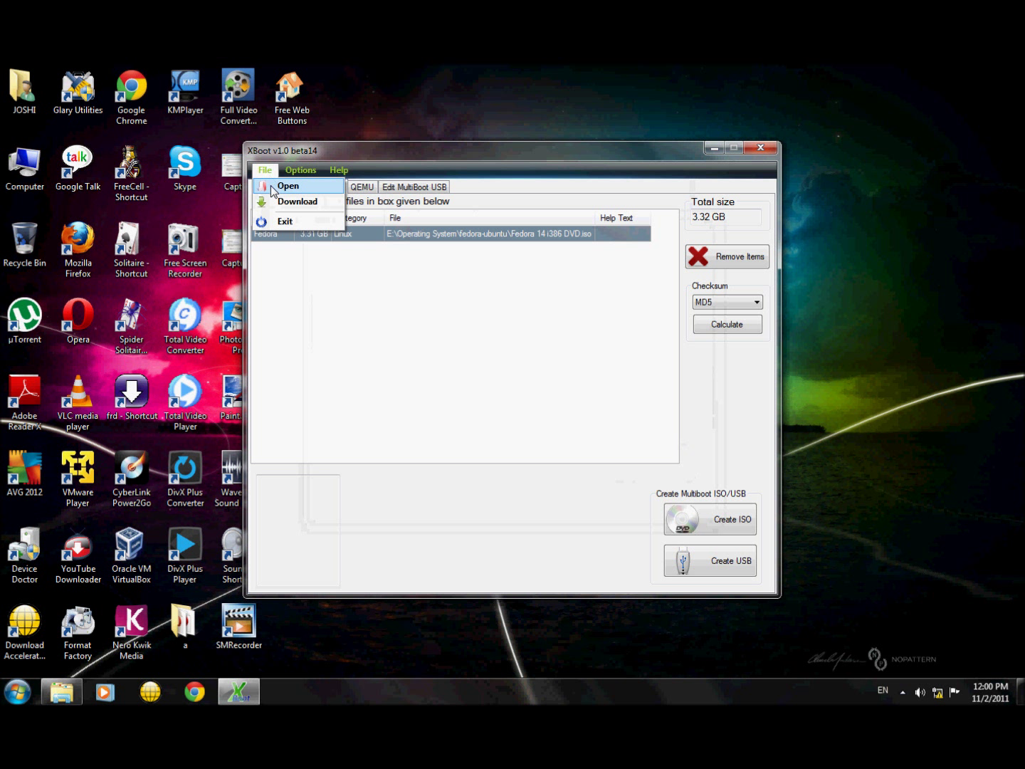
{"action": "left_click", "coordinate": [281, 186]}
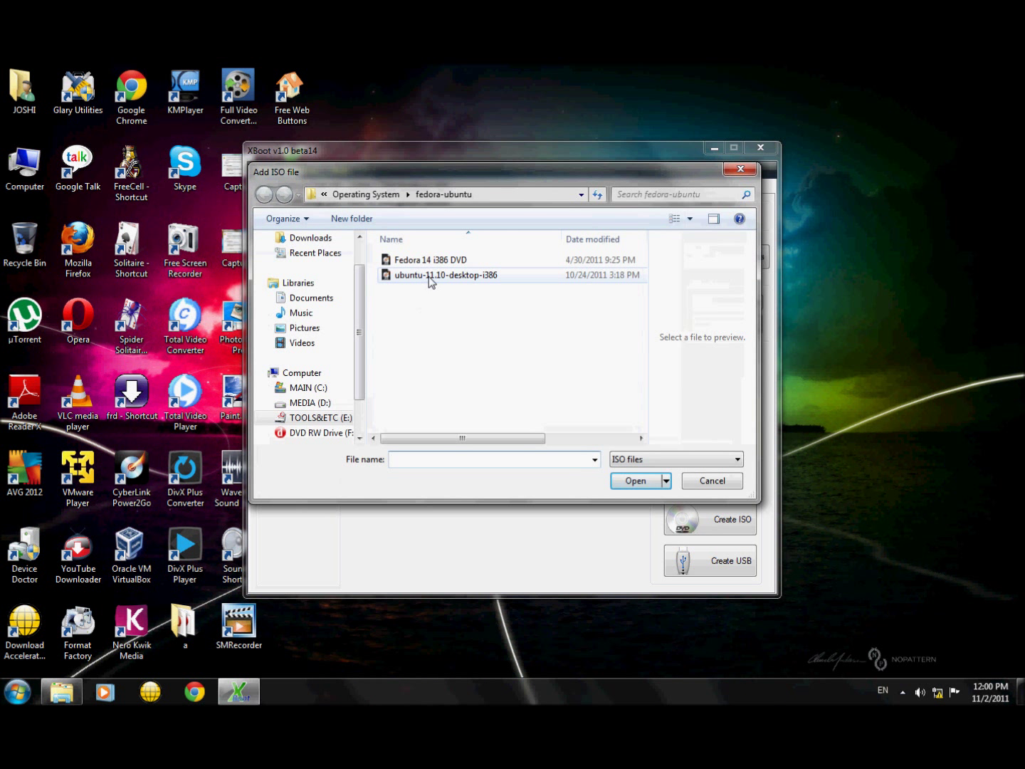
{"action": "left_click", "coordinate": [430, 277]}
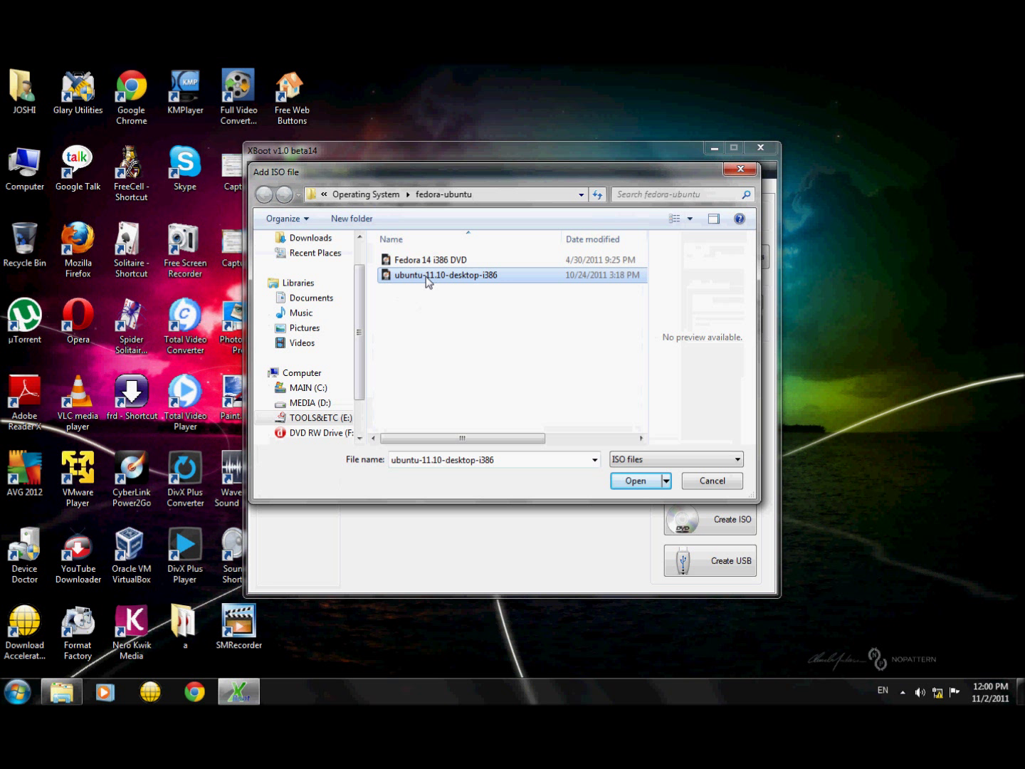
{"action": "left_click", "coordinate": [648, 483]}
{"action": "left_click", "coordinate": [475, 440]}
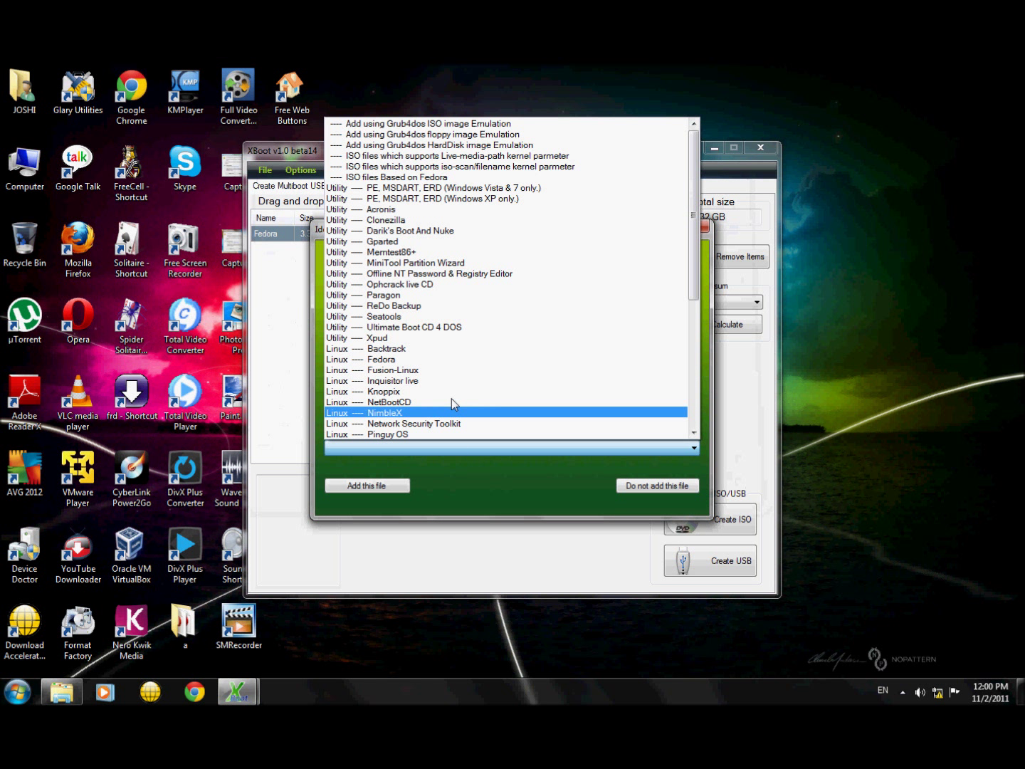
{"action": "scroll", "coordinate": [452, 397], "scroll_direction": "down", "scroll_amount": 4}
{"action": "scroll", "coordinate": [453, 397], "scroll_direction": "down", "scroll_amount": 2}
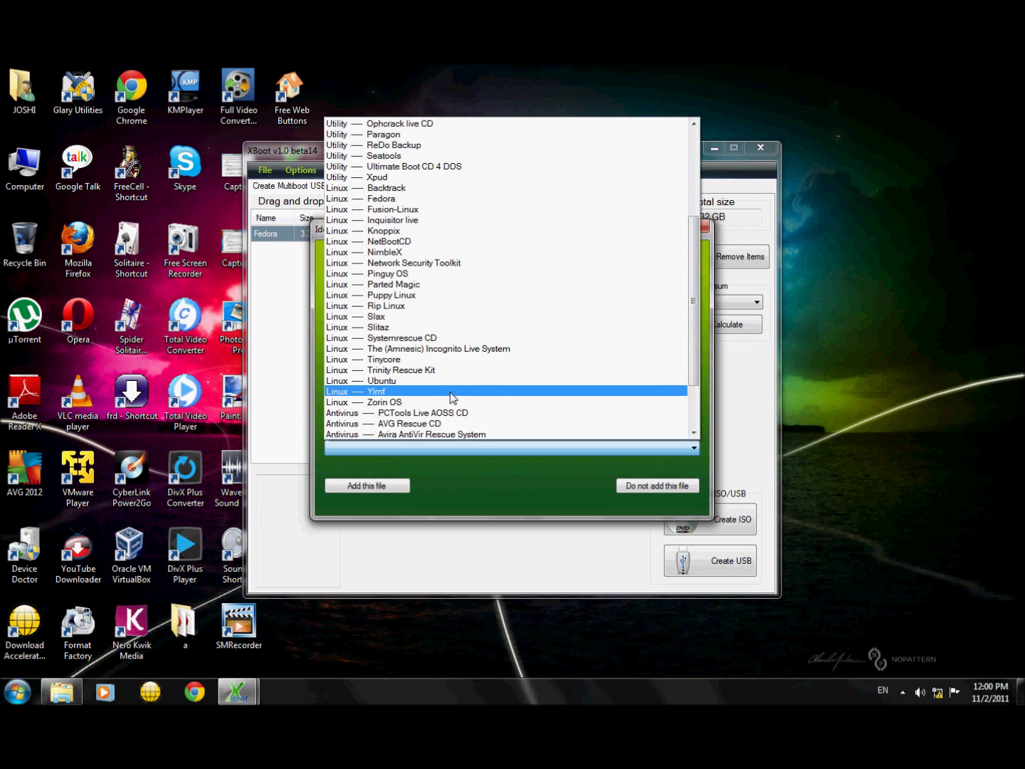
{"action": "left_click", "coordinate": [443, 380]}
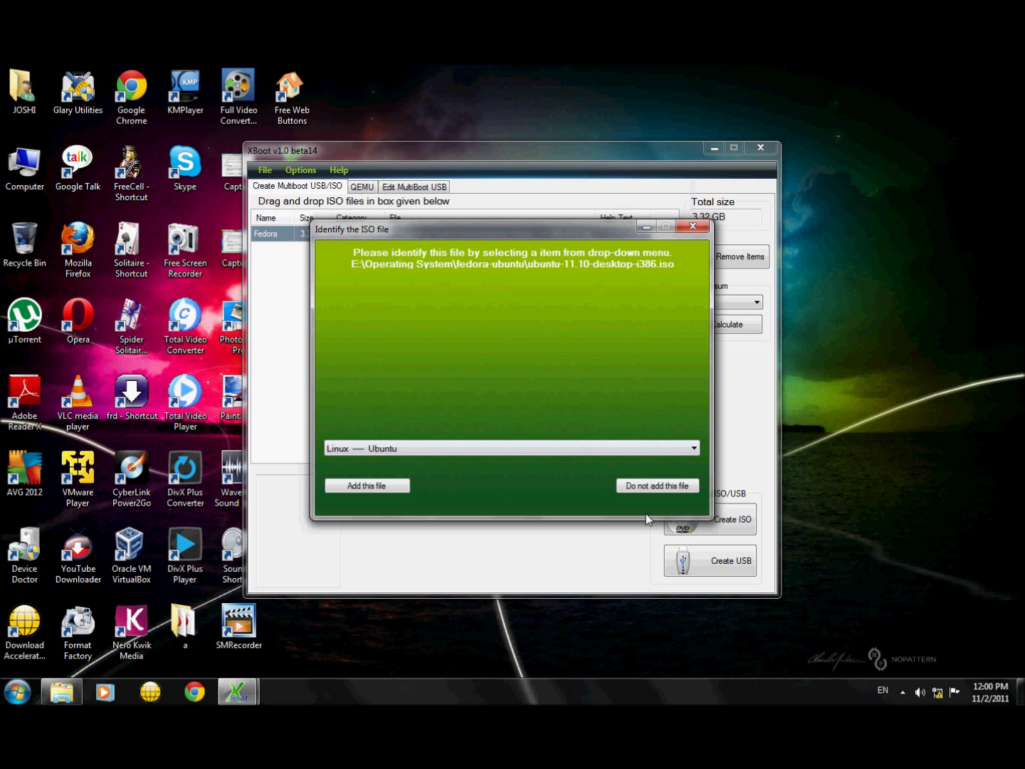
{"action": "left_click", "coordinate": [406, 486]}
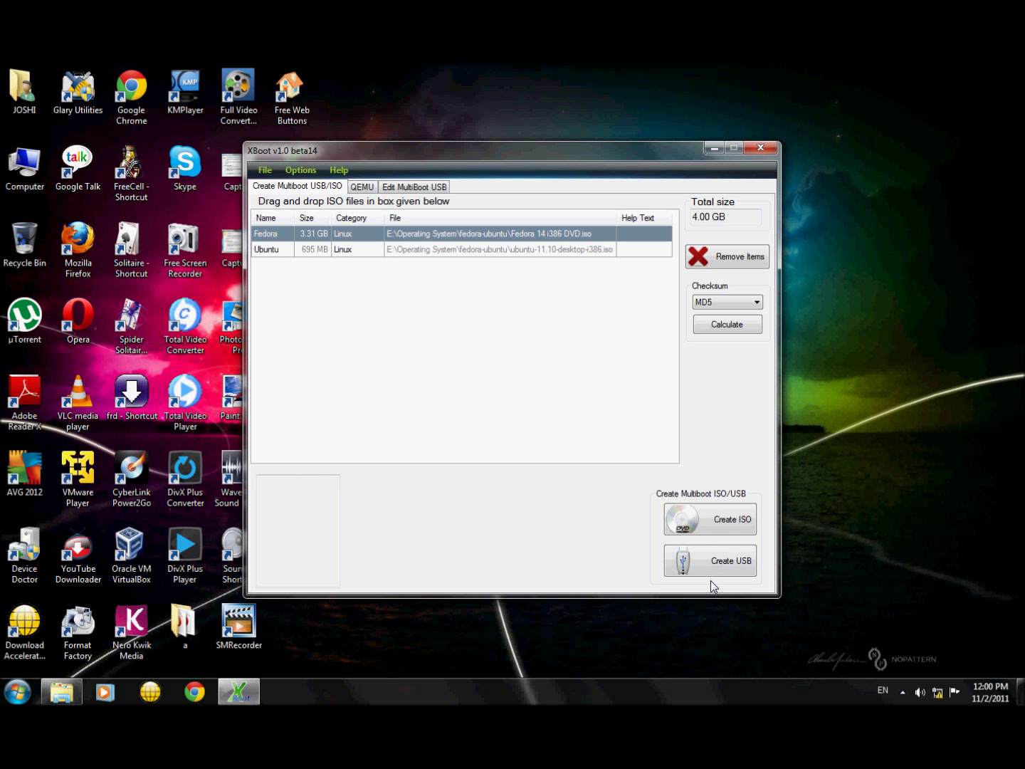
{"action": "left_click", "coordinate": [707, 529]}
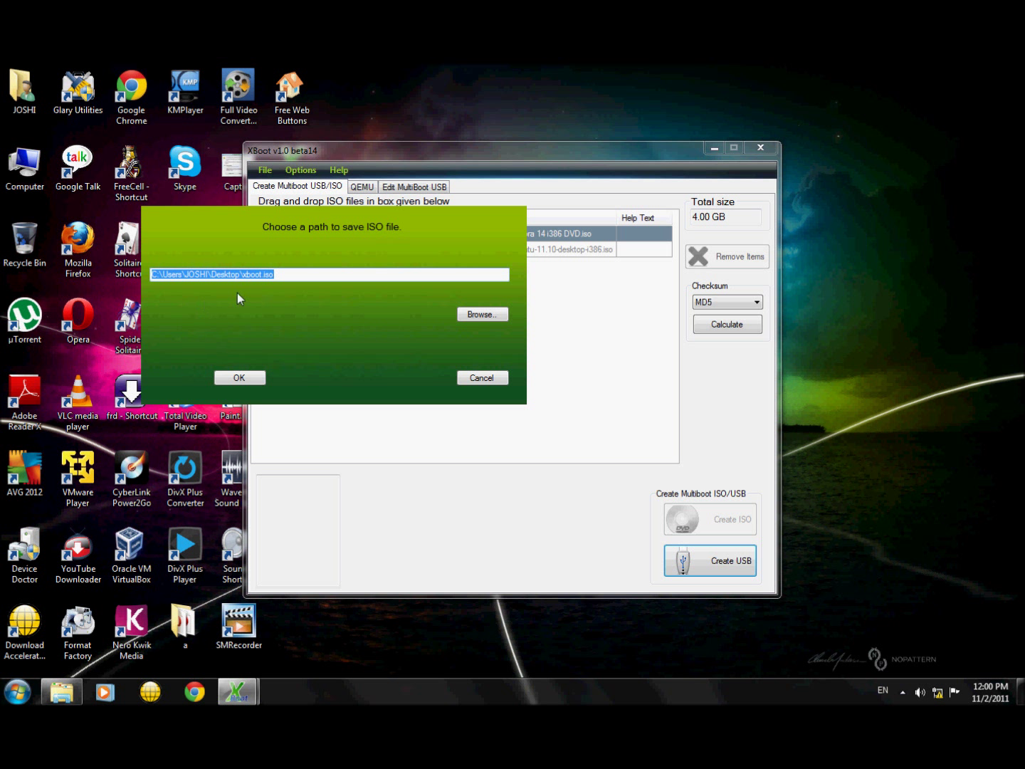
{"action": "left_click", "coordinate": [287, 281]}
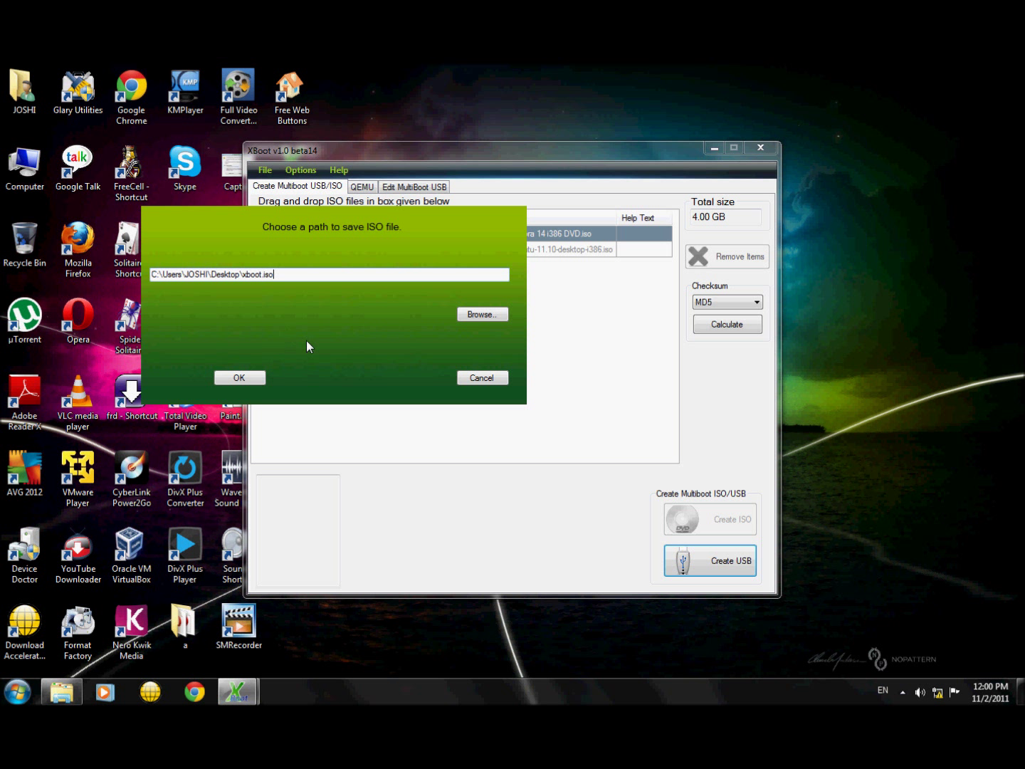
{"action": "left_click", "coordinate": [499, 377]}
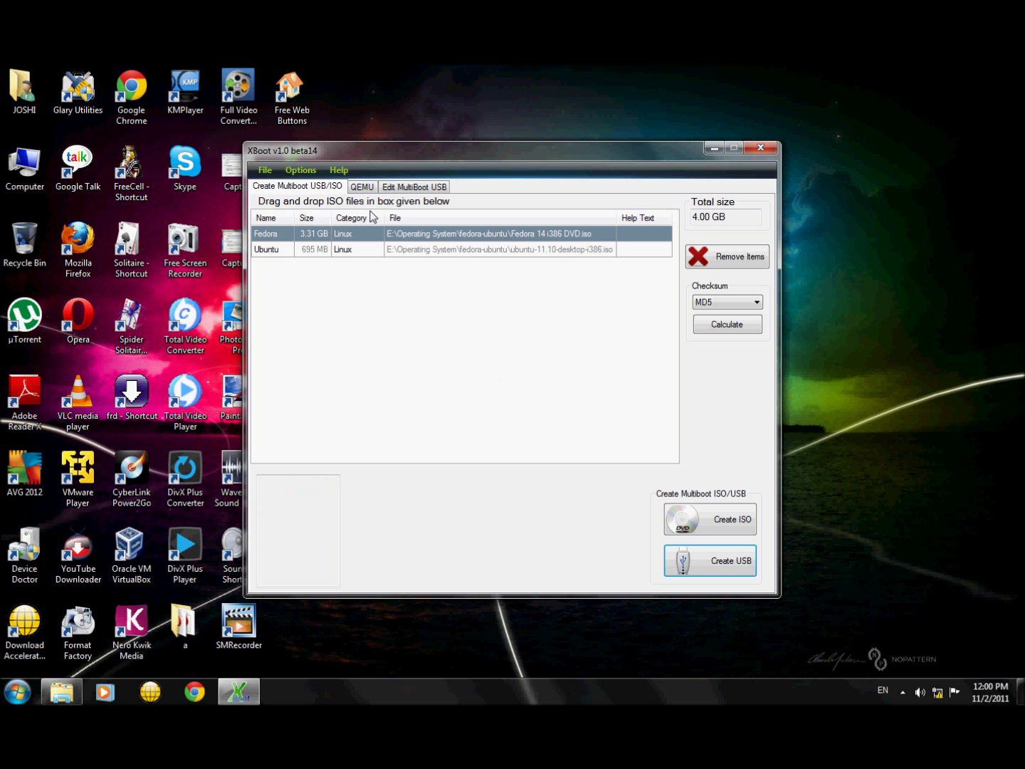
Boot the xboot ISO from the OS folder on MEDIA (D:) in QEMU and place its window over the XBoot window.
{"action": "left_click", "coordinate": [363, 188]}
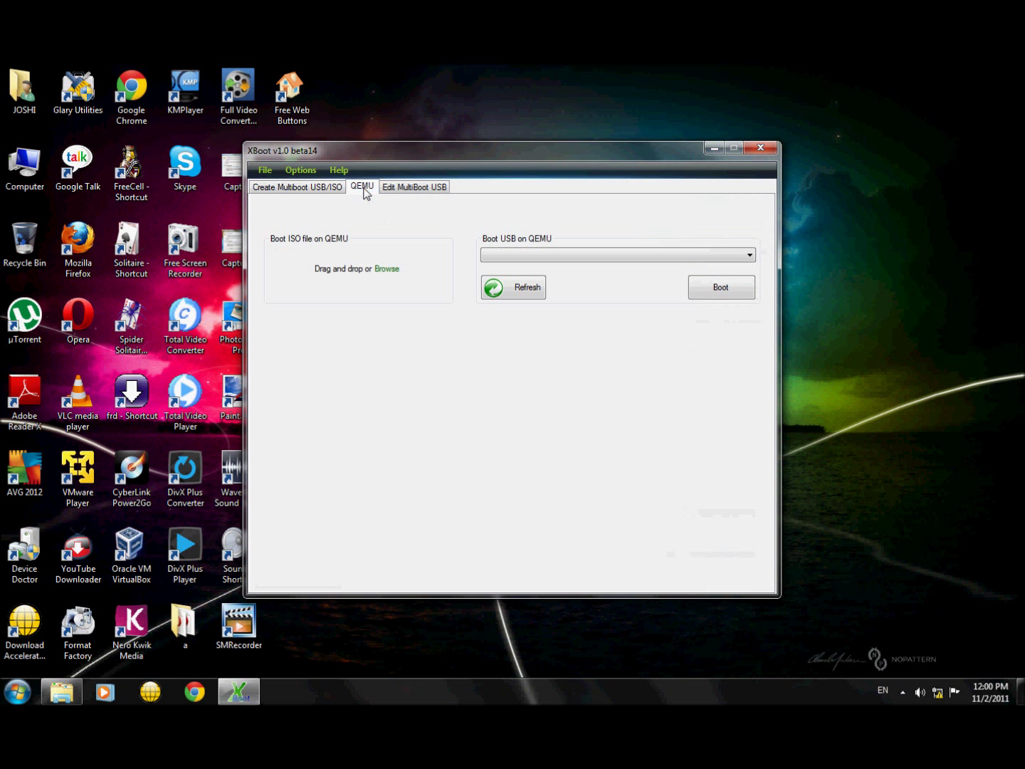
{"action": "left_click", "coordinate": [387, 269]}
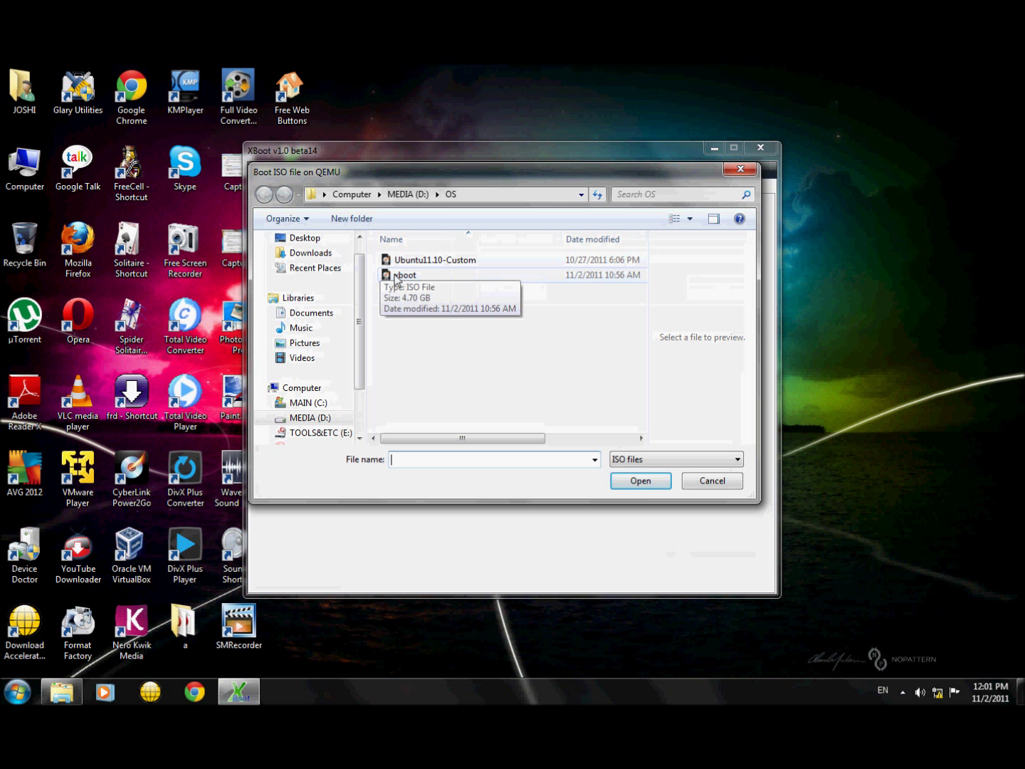
{"action": "left_click", "coordinate": [394, 277]}
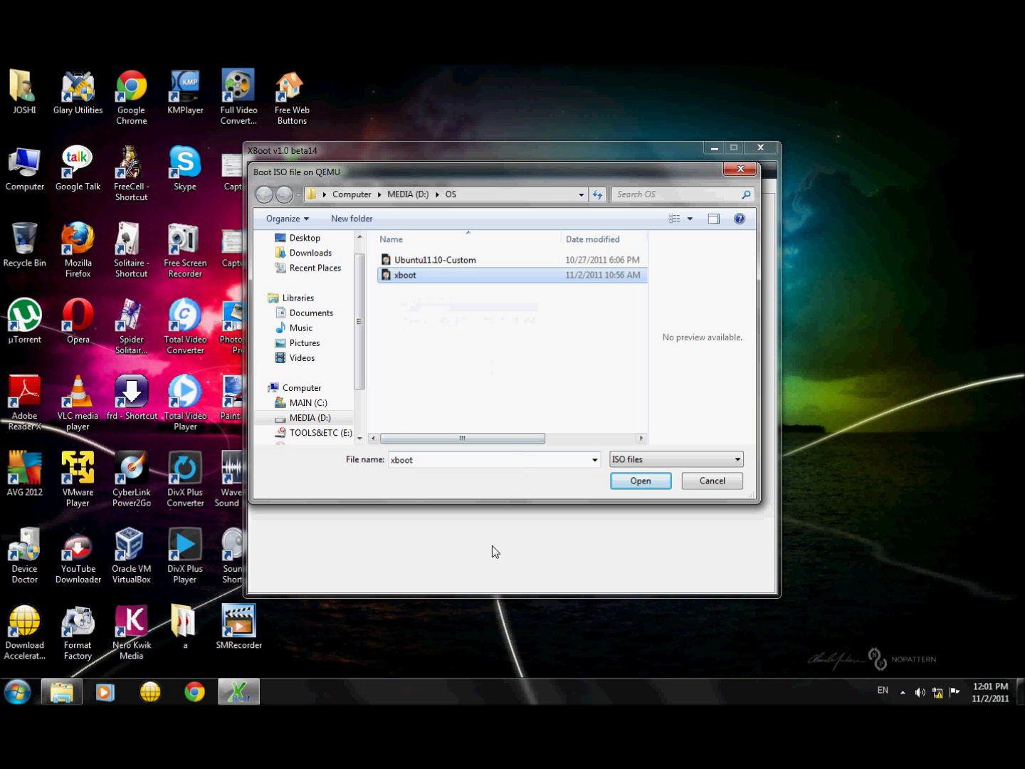
{"action": "left_click", "coordinate": [649, 484]}
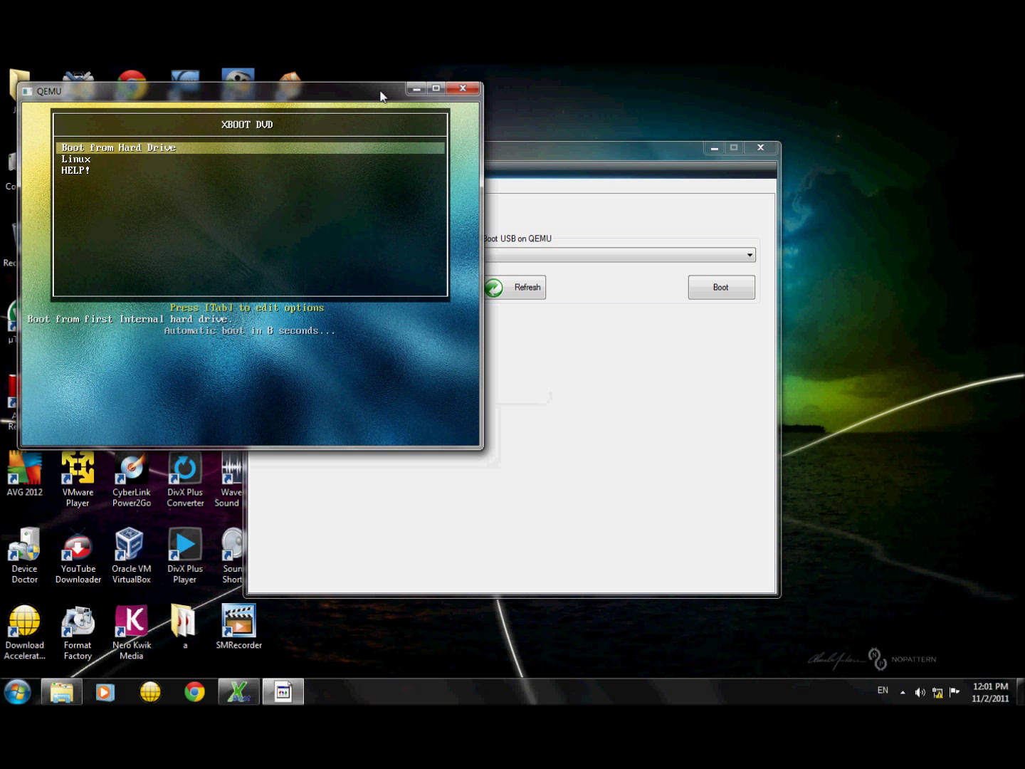
{"action": "left_click_drag", "start_coordinate": [384, 95], "coordinate": [580, 184]}
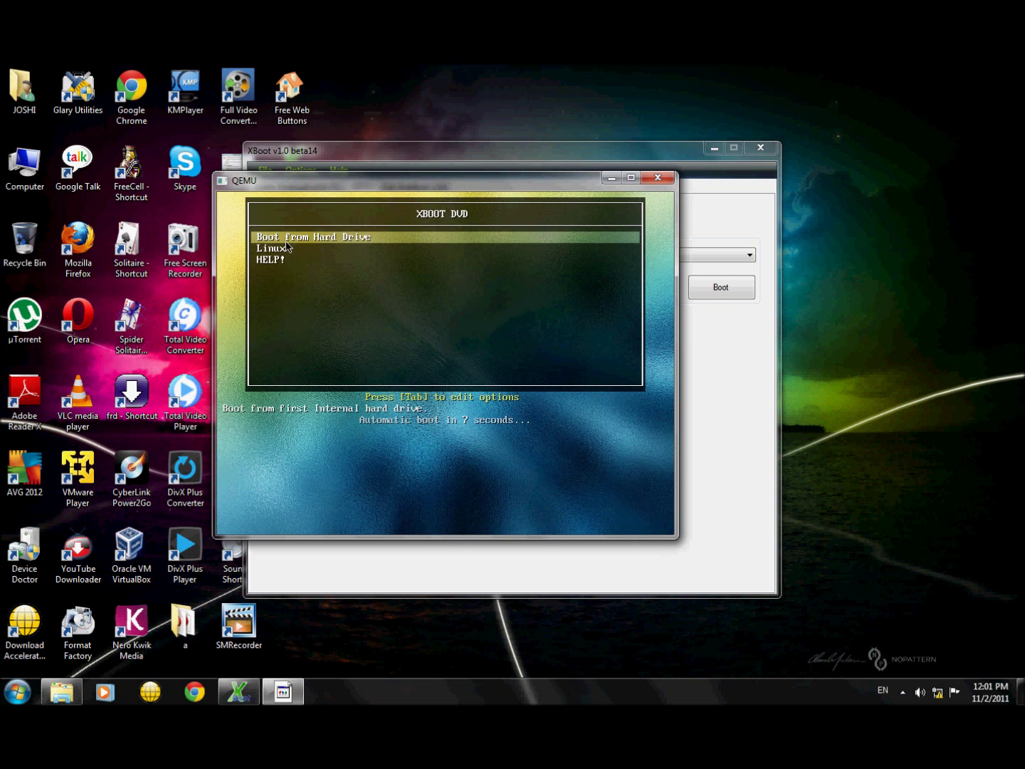
Open the Linux submenu of the XBOOT DVD boot menu and look through its Ubuntu and Fedora entries.
{"action": "key", "text": "Down"}
{"action": "key", "text": "Return"}
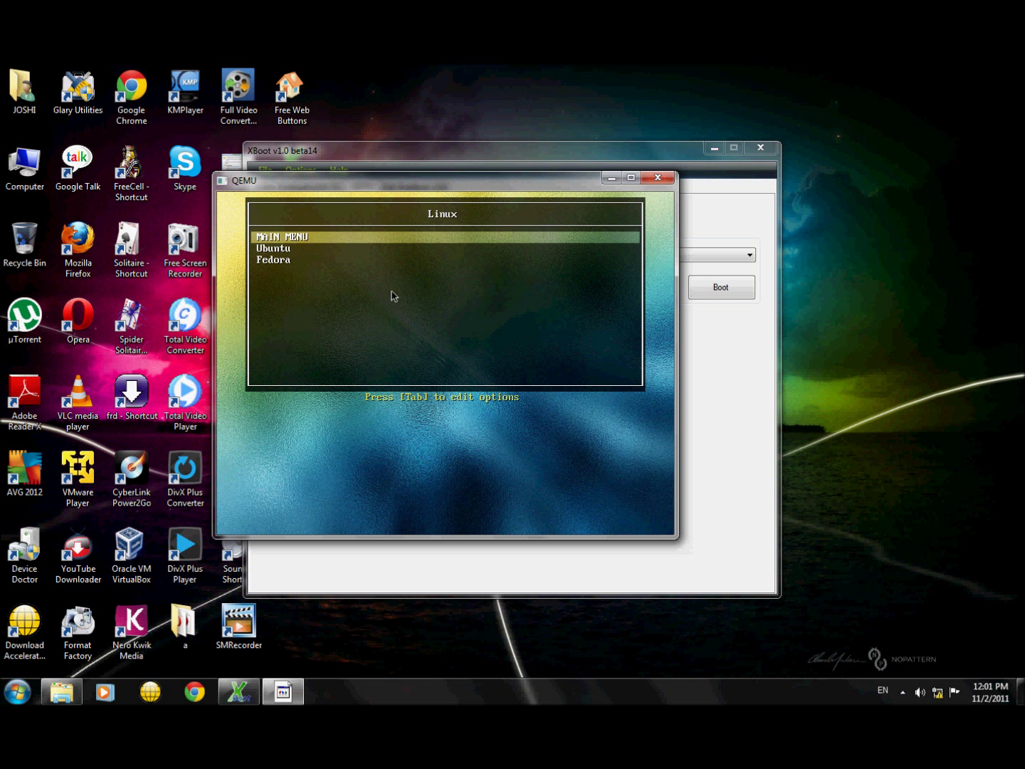
{"action": "key", "text": "Down"}
{"action": "key", "text": "Down"}
{"action": "key", "text": "Up"}
{"action": "key", "text": "Up"}
{"action": "key", "text": "Down"}
{"action": "key", "text": "Down"}
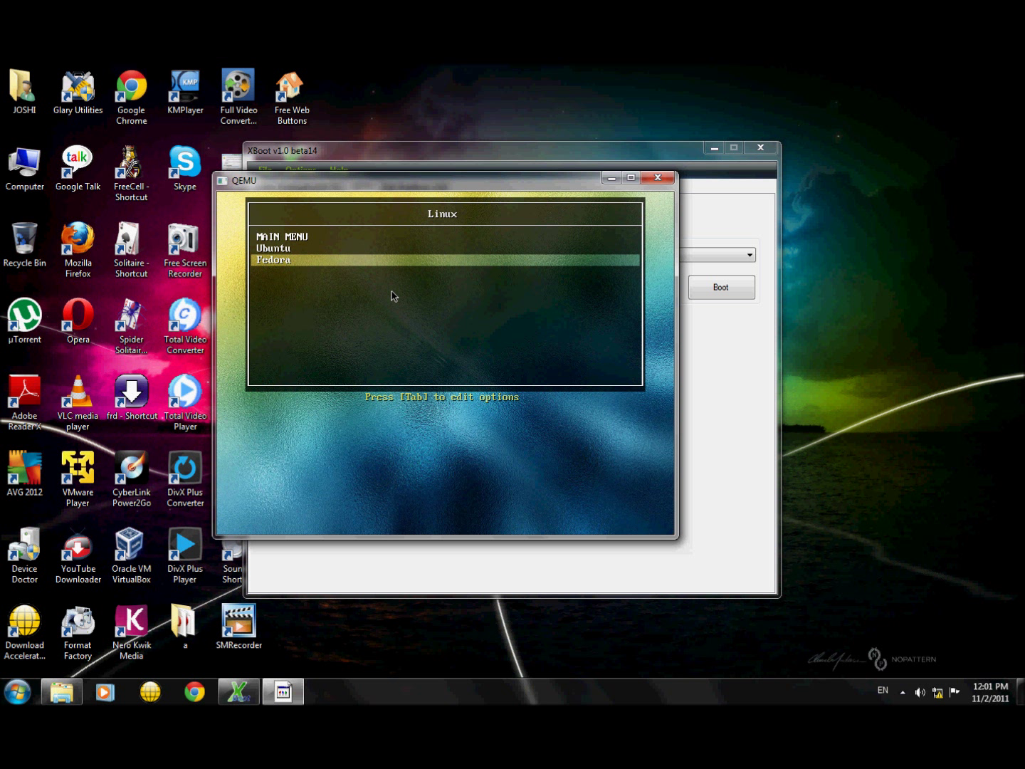
{"action": "key", "text": "Up"}
{"action": "key", "text": "Up"}
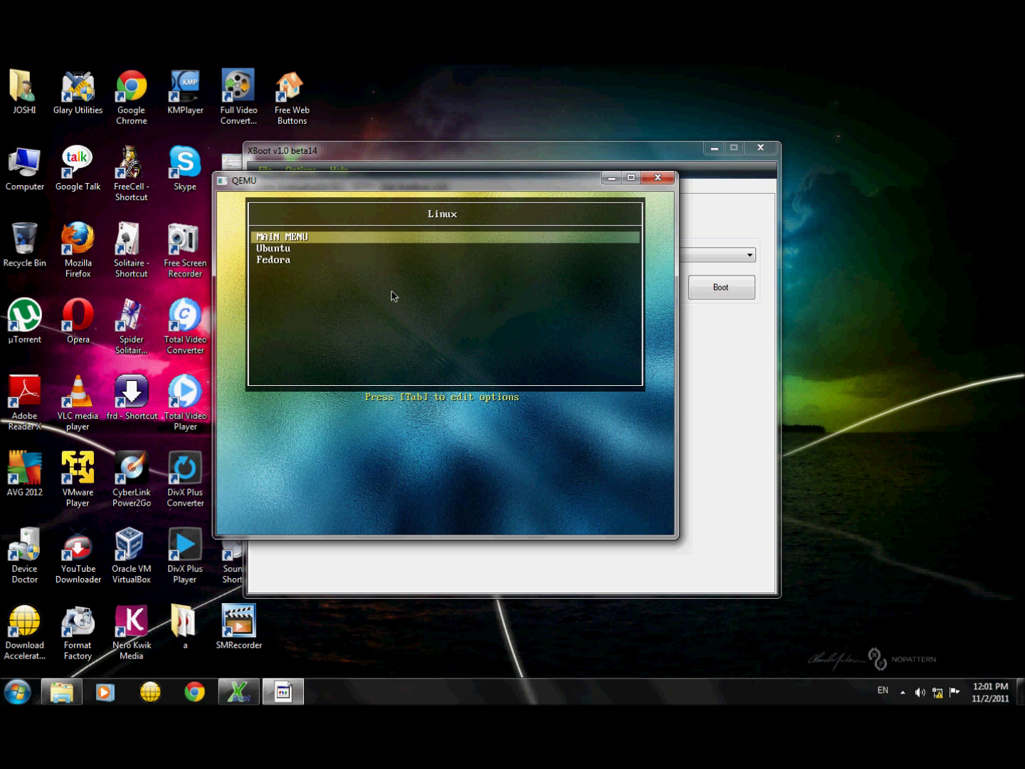